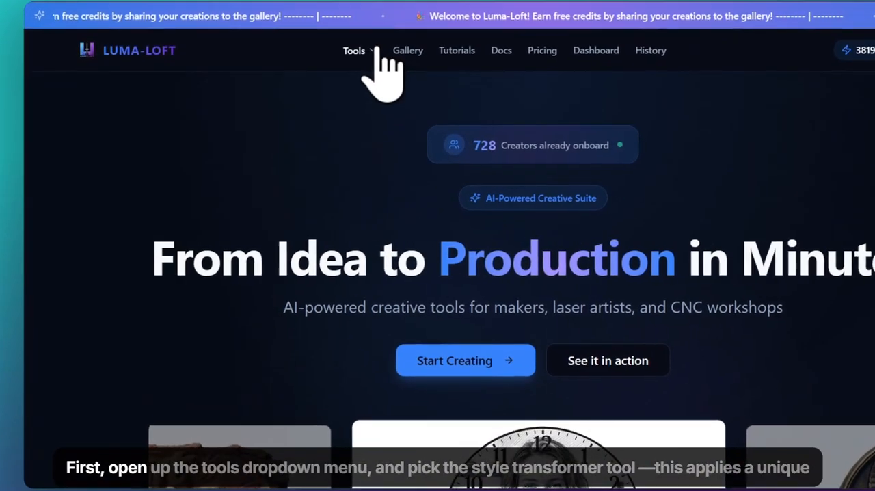
Open the Style Transformer tool and choose the Mothers day "Custom Text"- Square style.
left_click(401, 95)
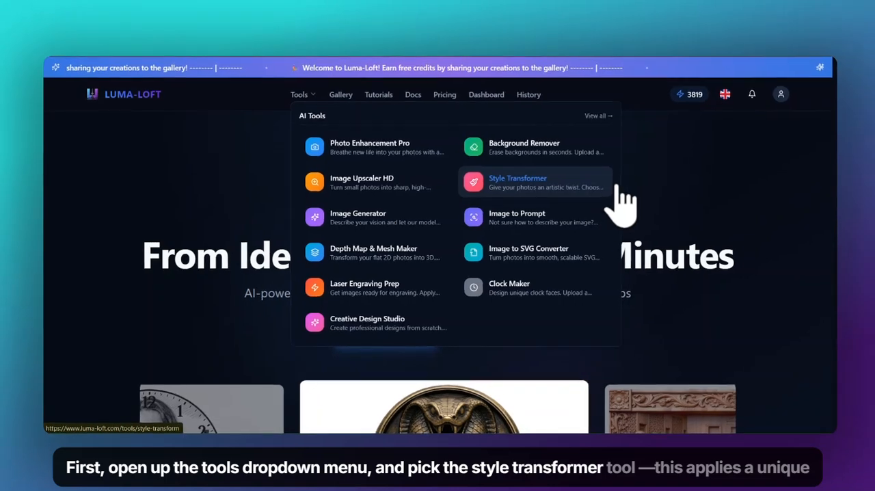
left_click(599, 183)
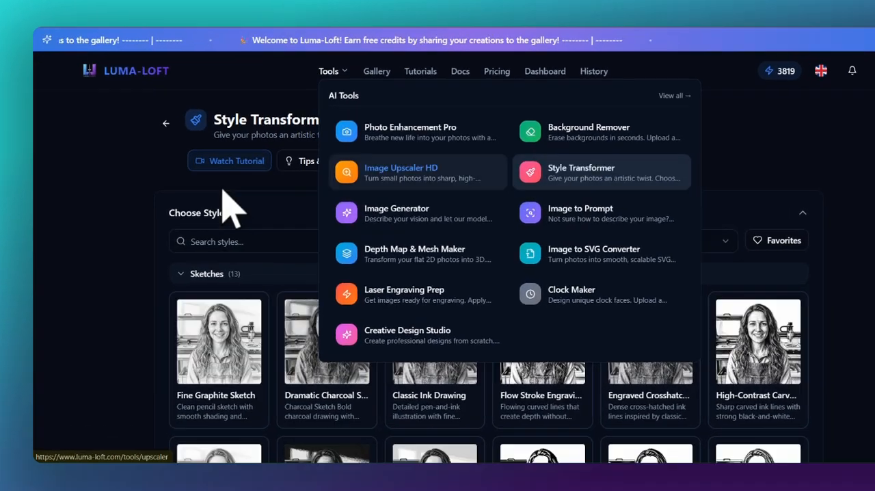
scroll(120, 208, "down", 15)
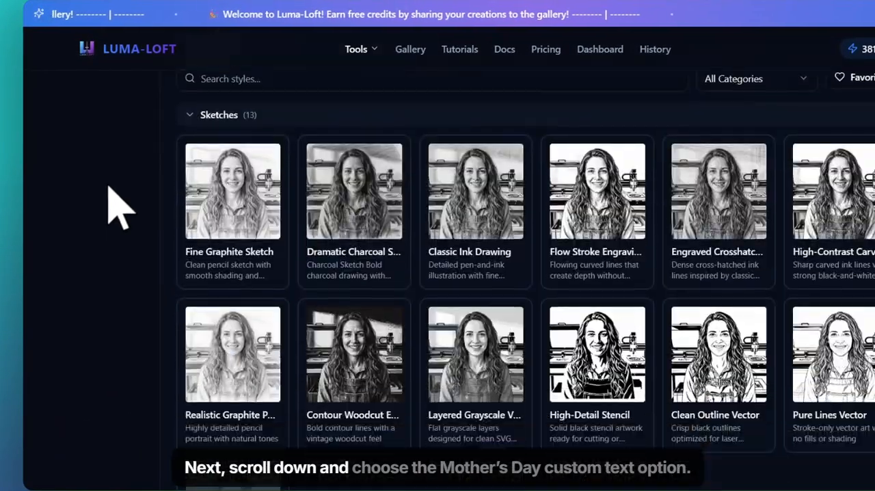
scroll(120, 209, "down", 9)
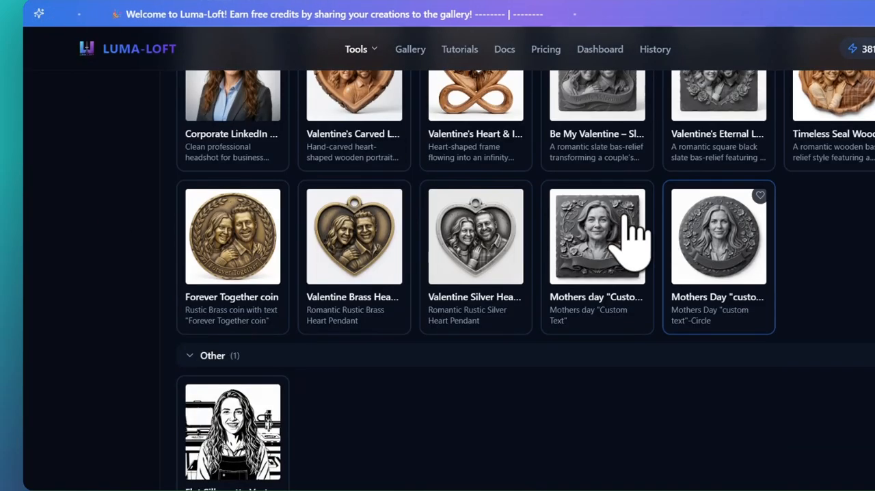
left_click(641, 324)
left_click_drag(536, 252, 410, 247)
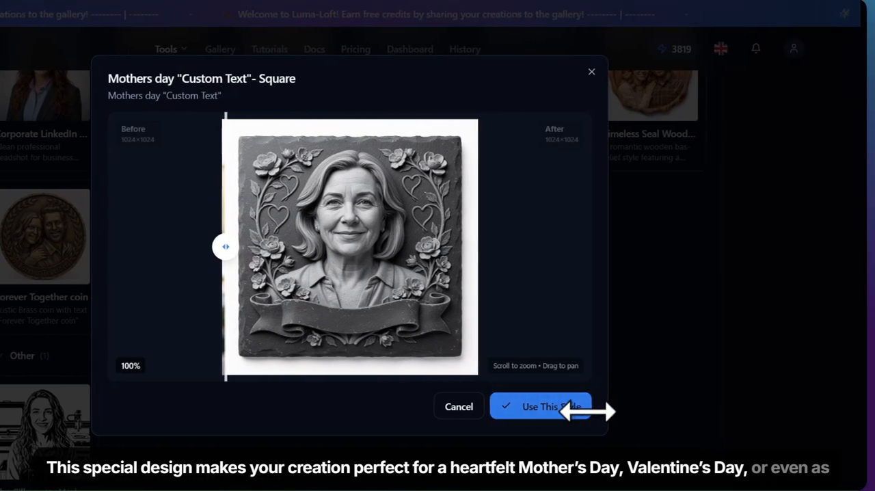
left_click(571, 411)
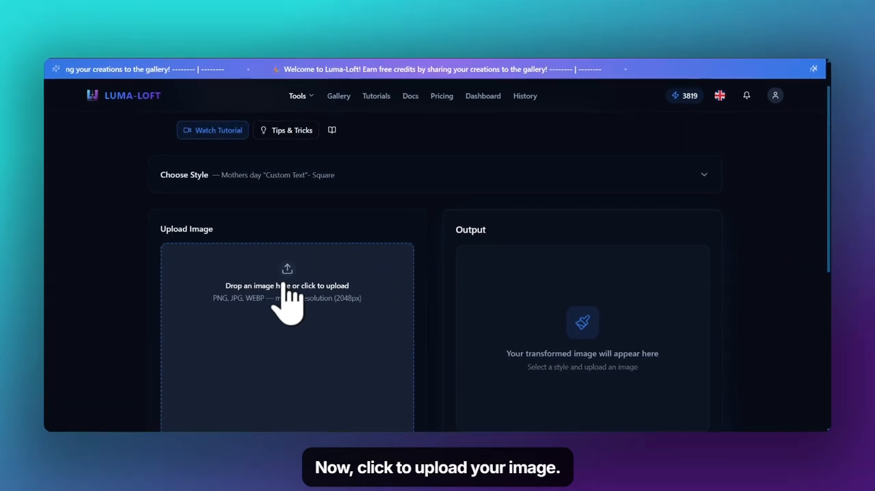
Upload the photo WhatsApp Image 2026-02-10 at 11.35.14 PM.jpeg and turn on Convert to Grayscale in its advanced settings.
left_click(286, 251)
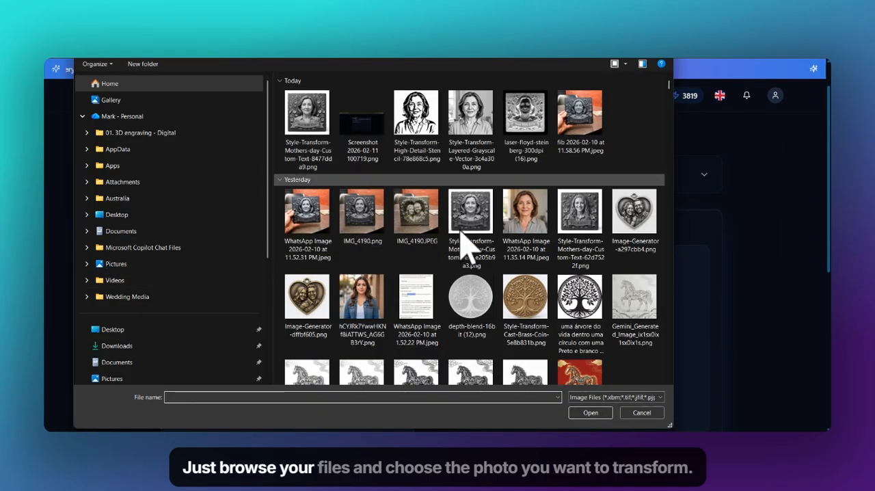
double_click(518, 229)
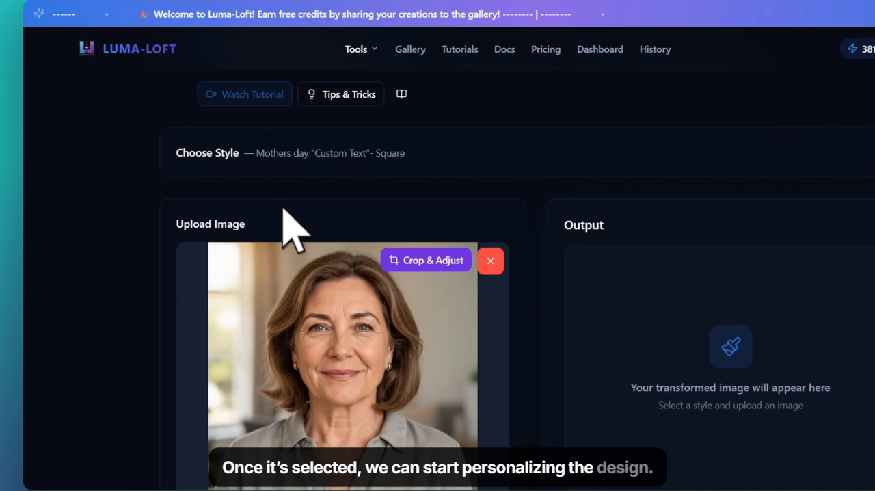
scroll(305, 218, "down", 5)
left_click(502, 229)
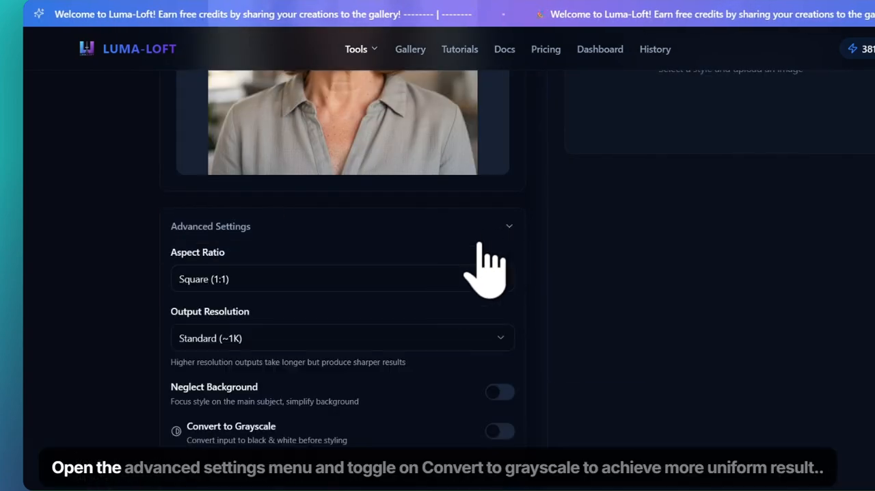
scroll(511, 335, "down", 2)
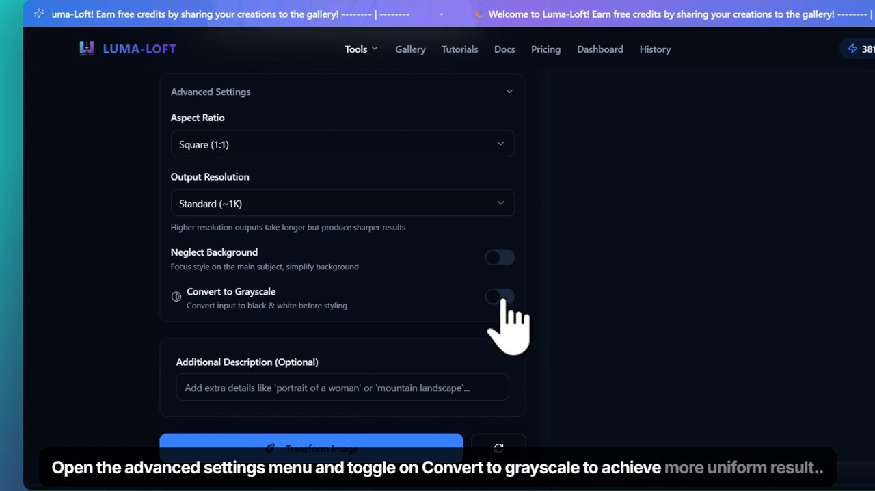
left_click(503, 298)
scroll(498, 321, "up", 3)
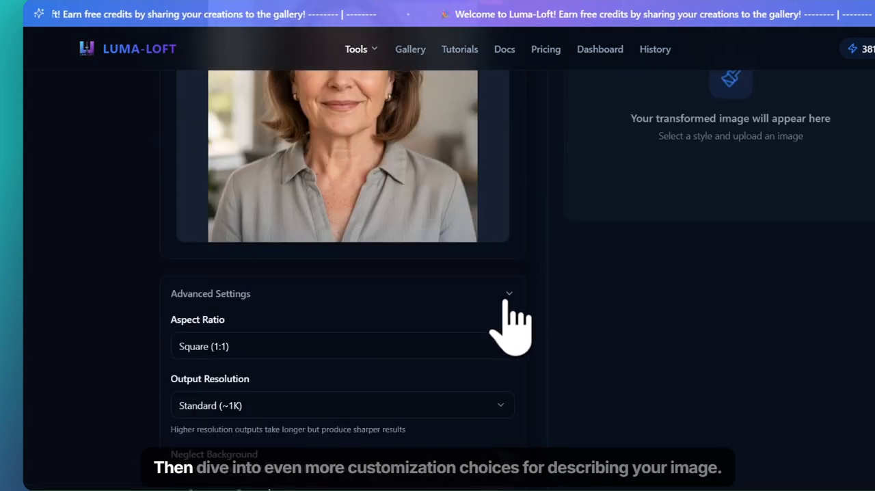
left_click(507, 299)
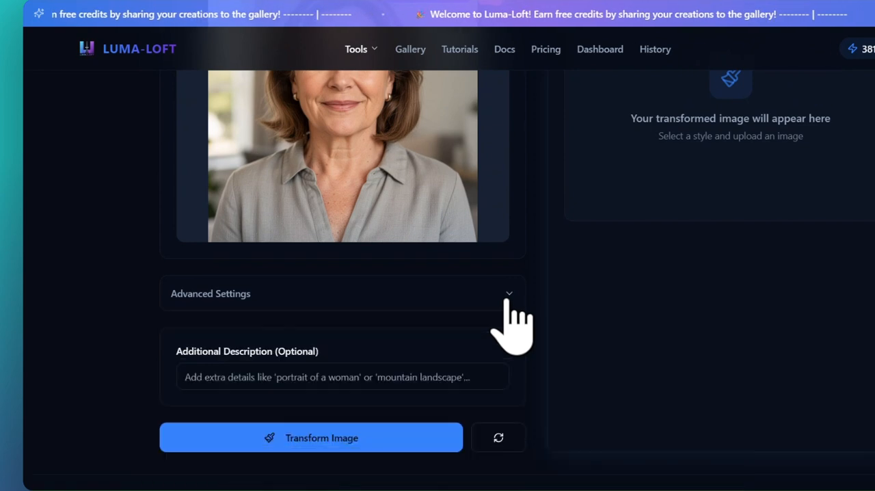
Enter "Best Wife Ever" in quotation marks as the additional description and transform the image.
scroll(328, 303, "down", 2)
left_click(288, 307)
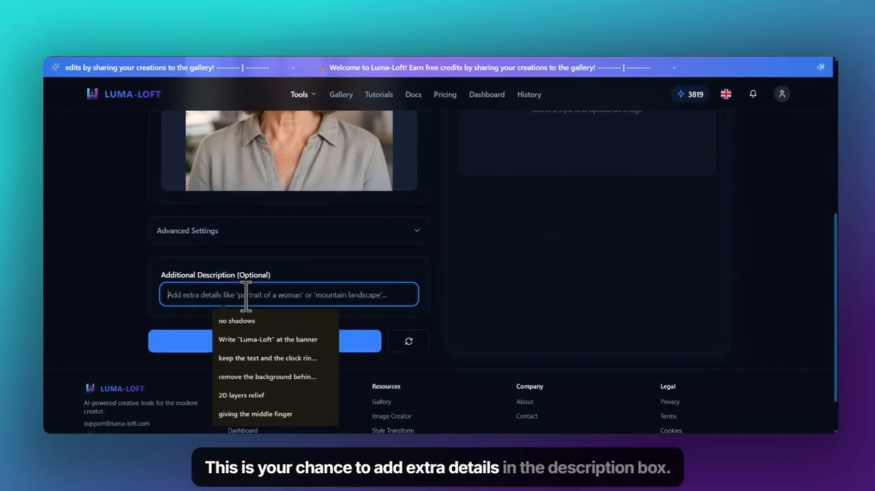
type("\"")
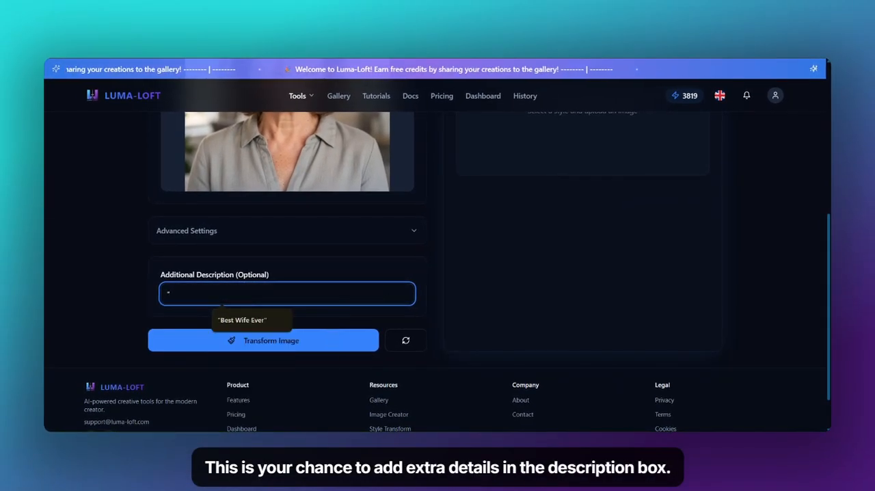
type("Best Wif")
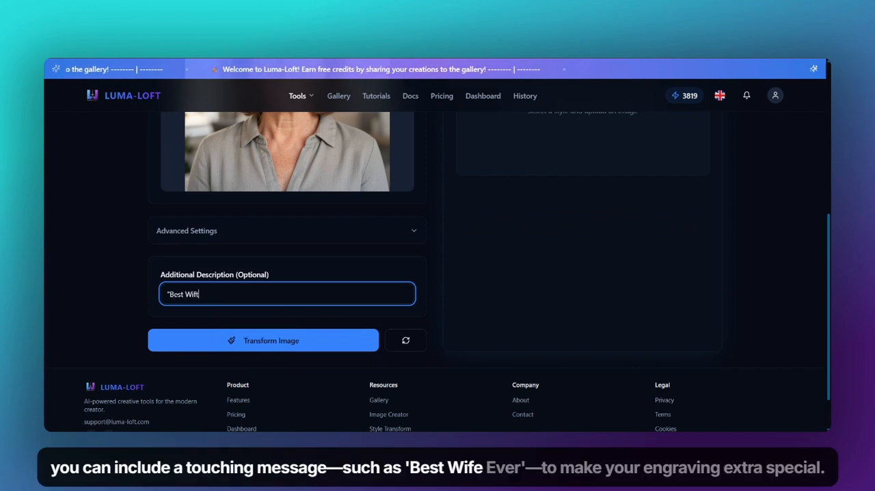
type("e E")
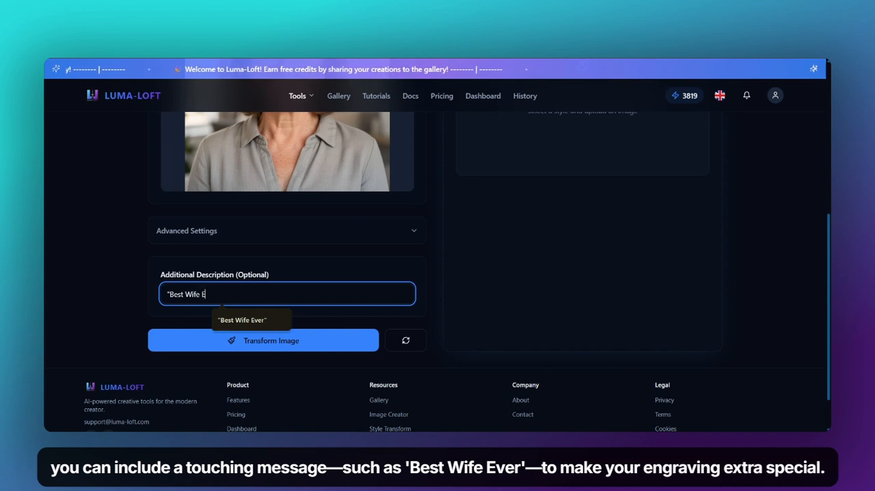
type("ver\"")
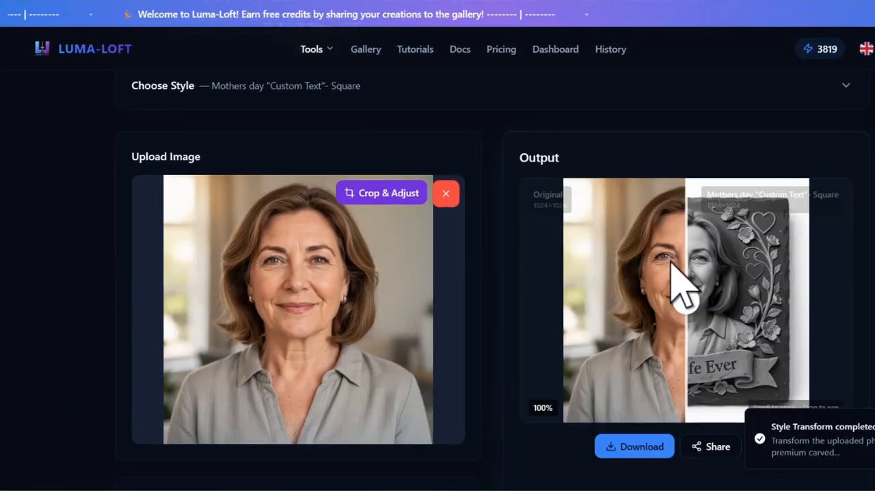
Reveal the whole transformed image in the before/after comparison and download the result.
left_click_drag(690, 303, 536, 288)
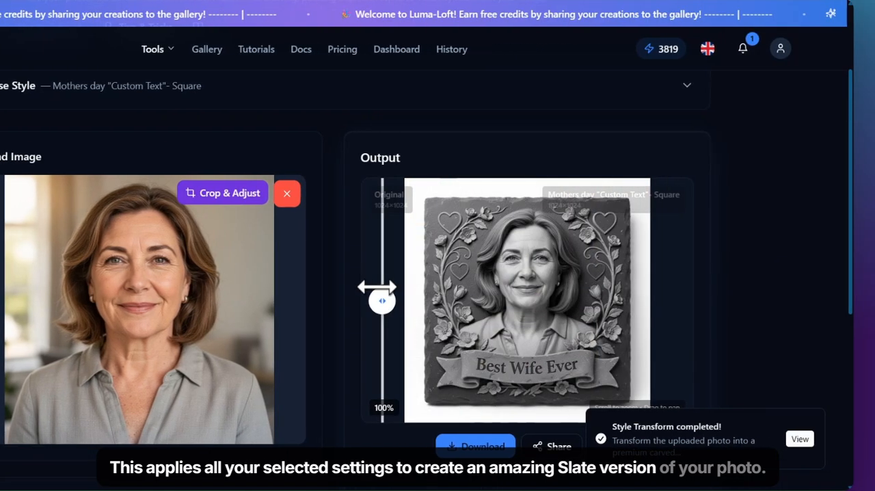
left_click_drag(376, 287, 372, 287)
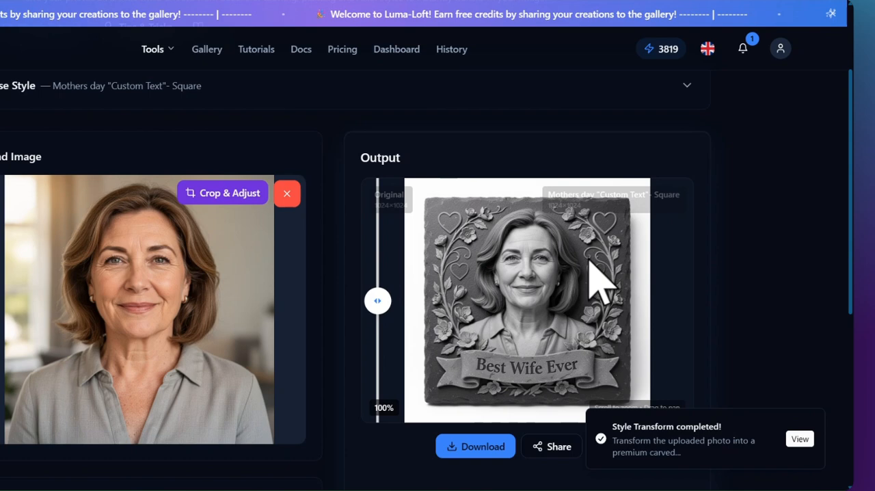
scroll(683, 290, "down", 2)
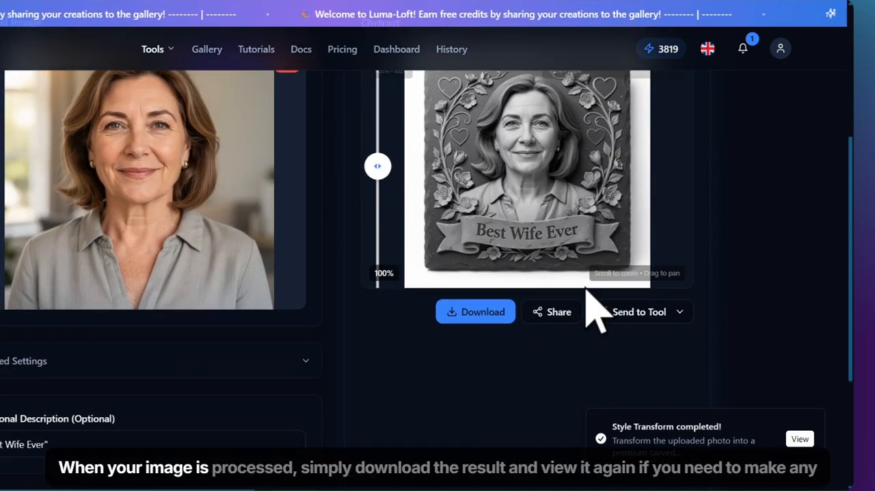
left_click(509, 316)
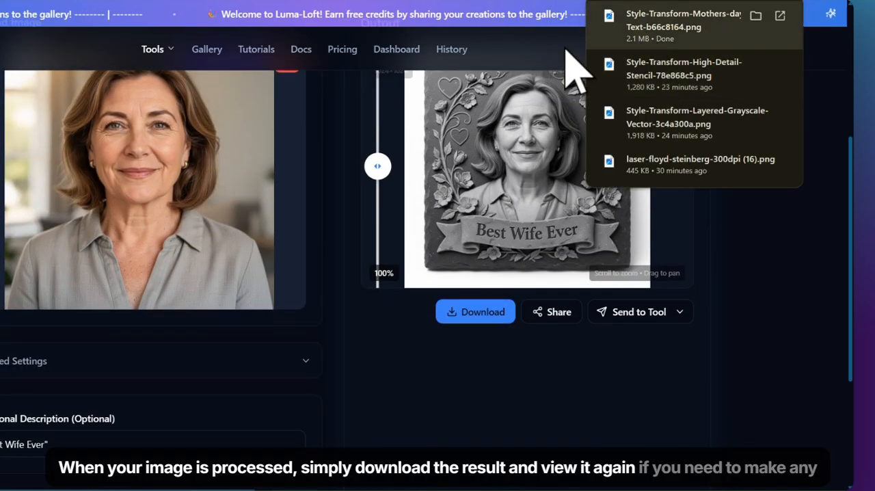
Open the downloaded plaque image, inspect its portrait detail up close, and close the viewer.
left_click(642, 27)
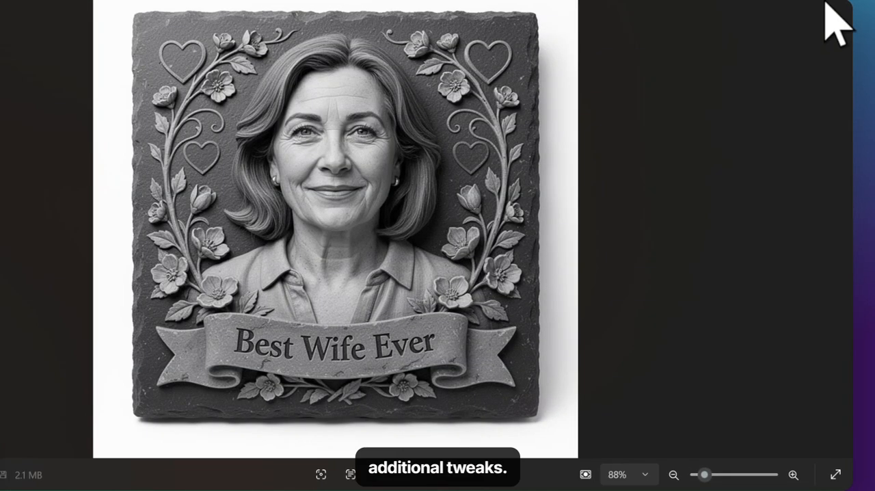
scroll(371, 196, "up", 3)
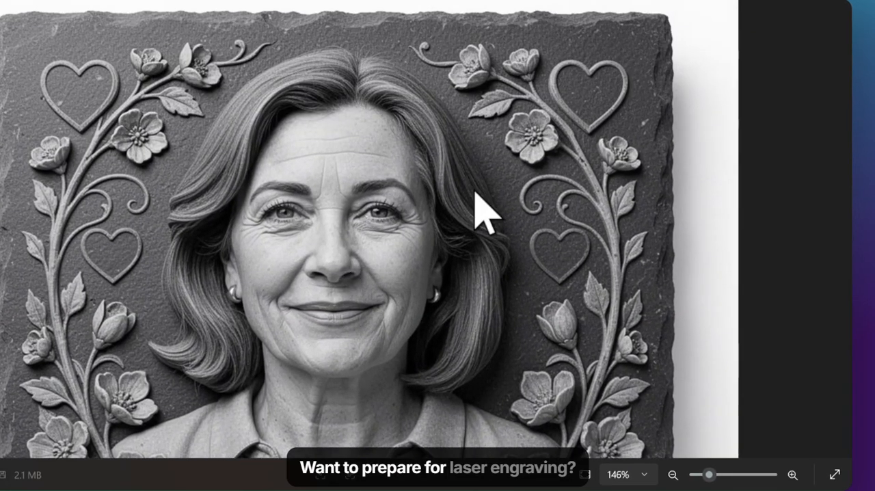
left_click(847, 15)
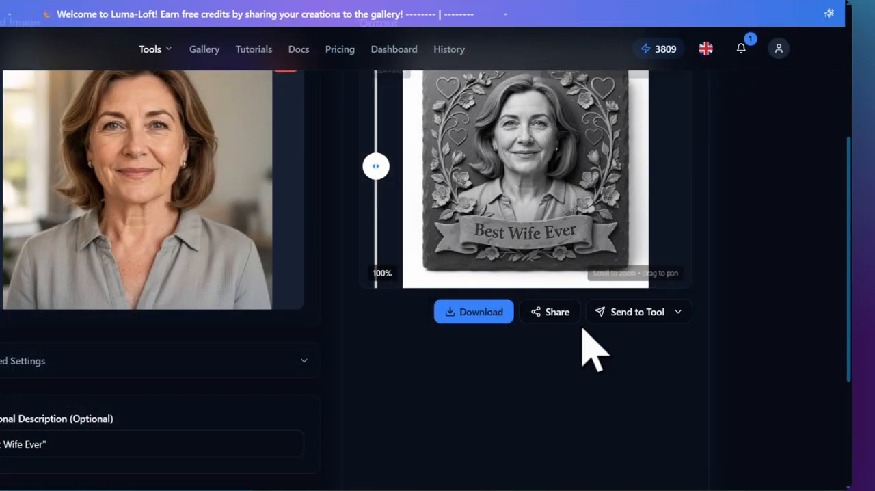
Send the transformed image to Laser Engraving Prep and apply the crop at full image size.
left_click(679, 313)
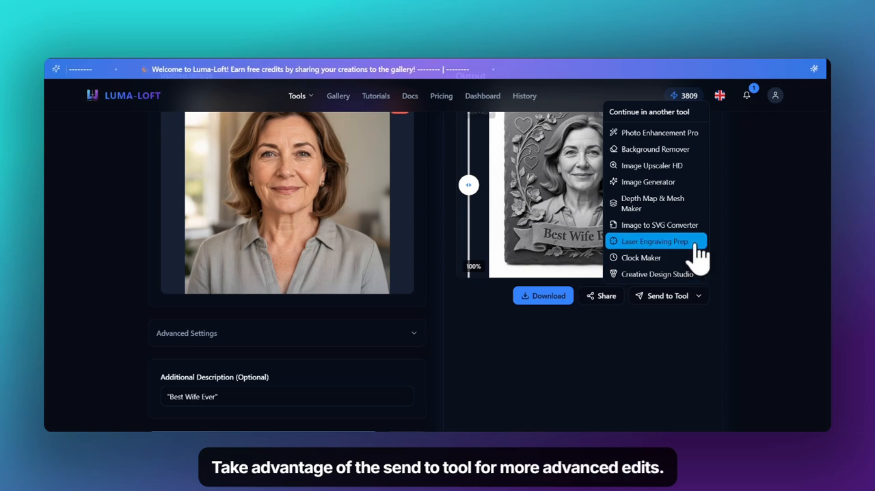
left_click(697, 244)
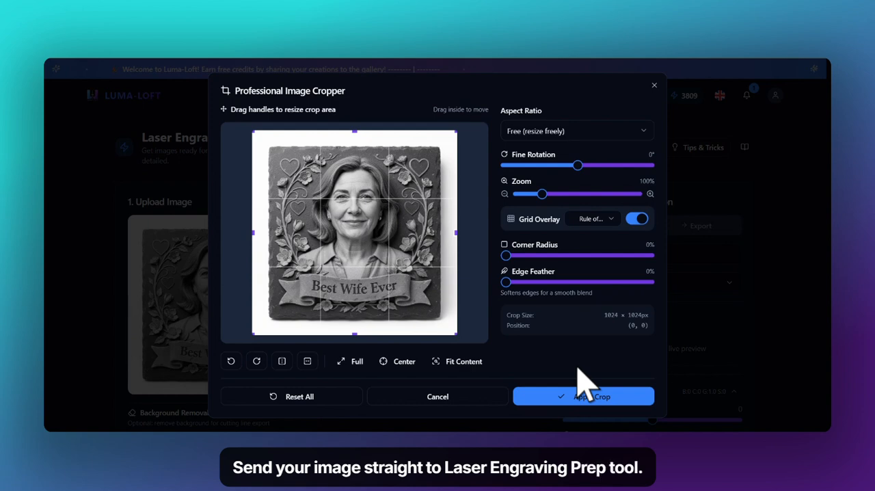
left_click(642, 399)
Remove the background from the plaque image and apply a Fit Content crop to the result.
scroll(246, 287, "down", 2)
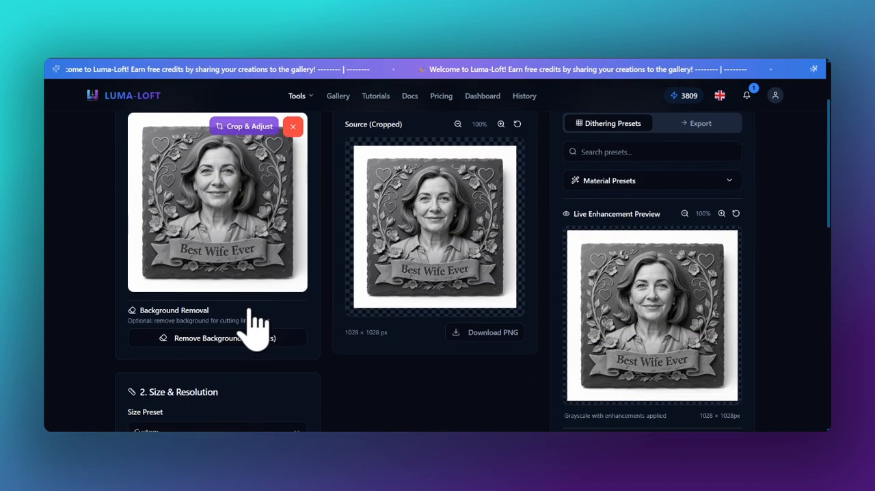
left_click(293, 345)
scroll(273, 321, "down", 2)
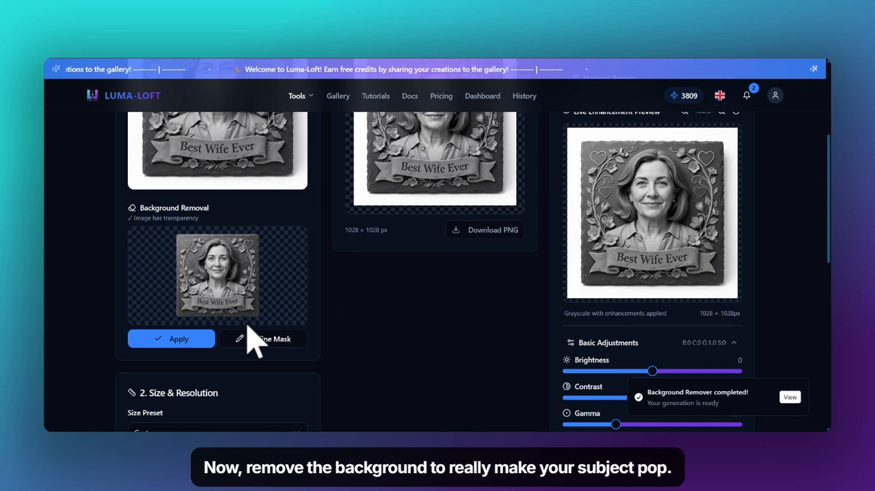
left_click(198, 341)
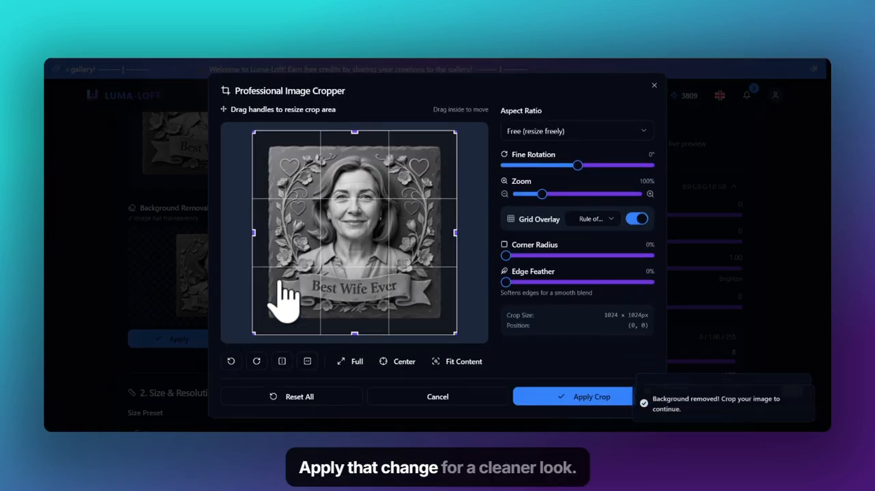
left_click(483, 364)
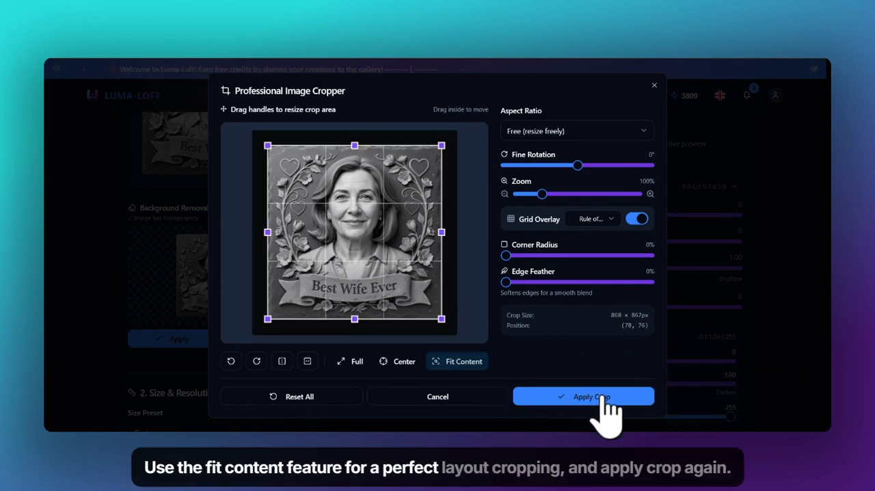
left_click(628, 402)
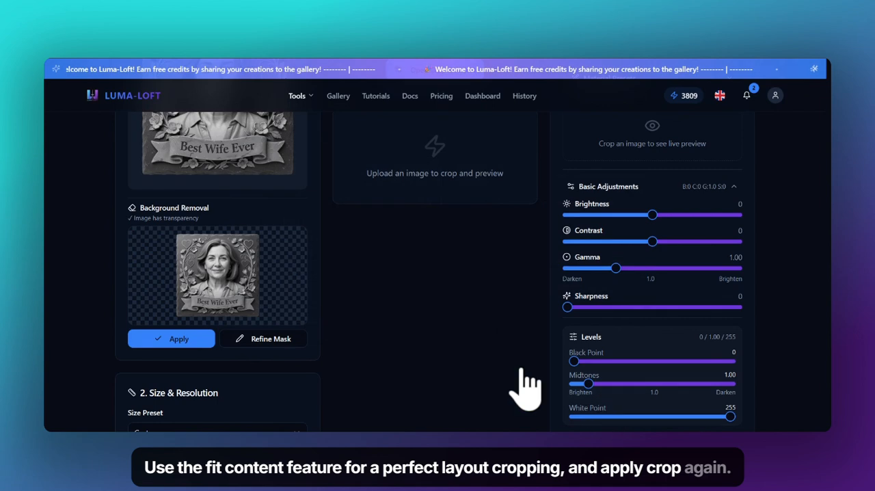
Set the engraving width to 102 mm with the aspect ratio locked.
scroll(222, 263, "down", 1)
scroll(212, 256, "down", 2)
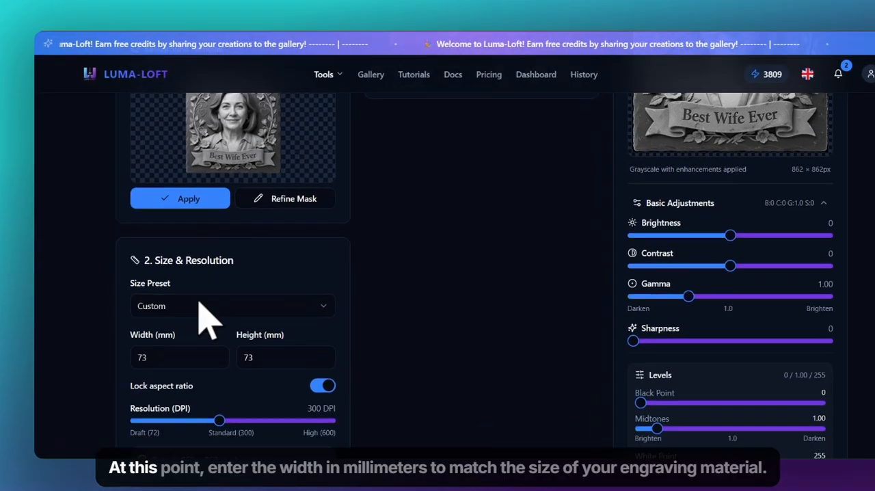
double_click(127, 324)
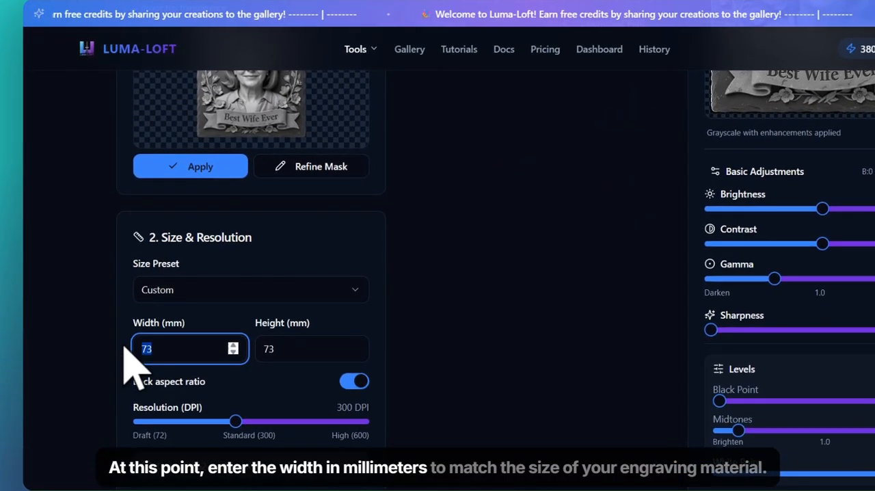
type("102")
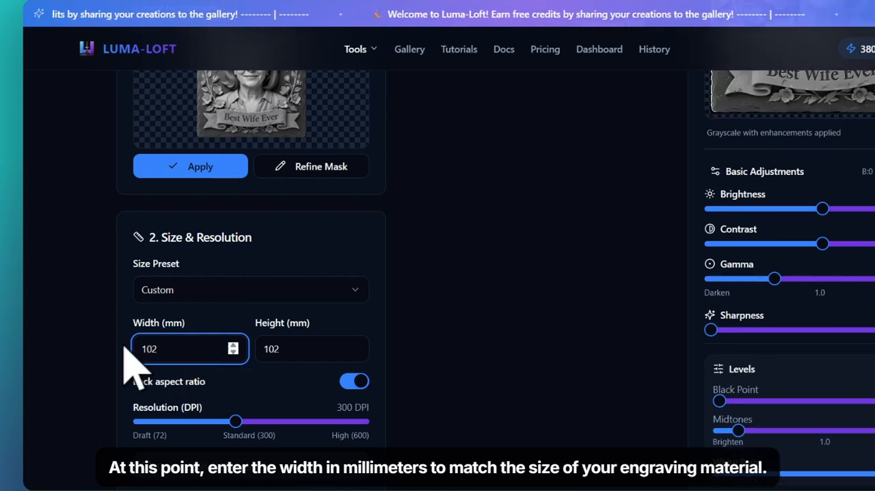
Search the material presets for "slat" and apply the official Slate - Standard preset.
scroll(556, 283, "up", 4)
scroll(567, 257, "up", 3)
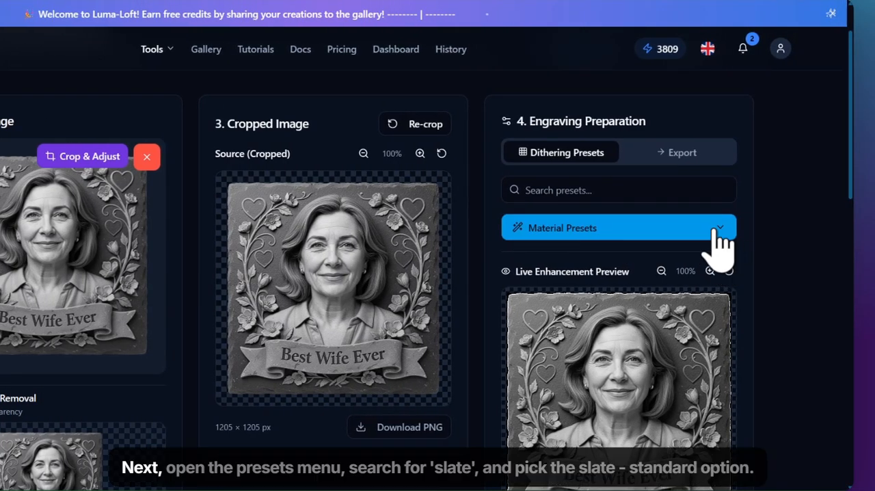
left_click(716, 233)
left_click(570, 190)
type("slat")
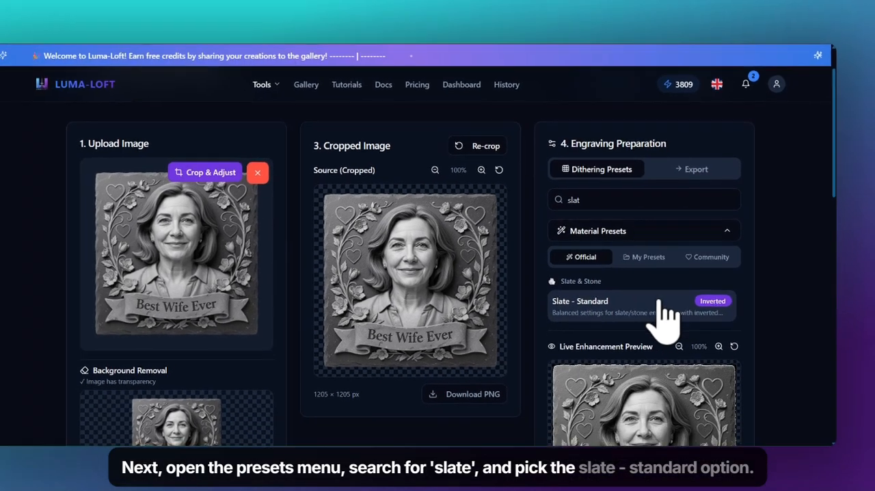
left_click(637, 314)
Turn off Invert Output for the slate engraving preview.
scroll(776, 267, "down", 5)
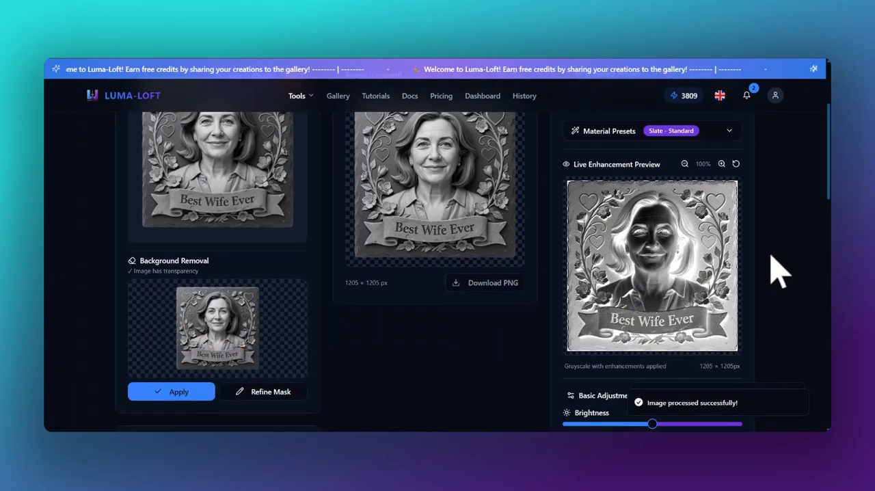
scroll(777, 266, "down", 4)
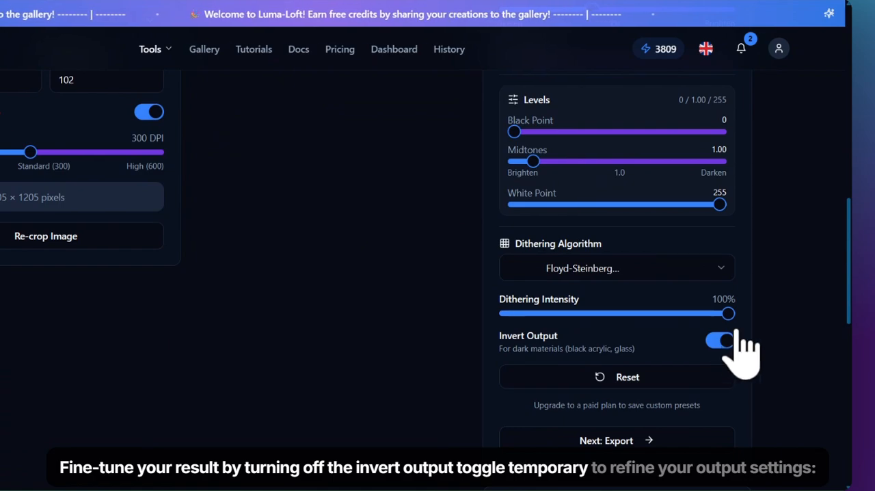
left_click(722, 343)
Set the basic adjustments to contrast 49, sharpness 7 and gamma 1.15.
scroll(773, 315, "up", 10)
scroll(712, 332, "down", 5)
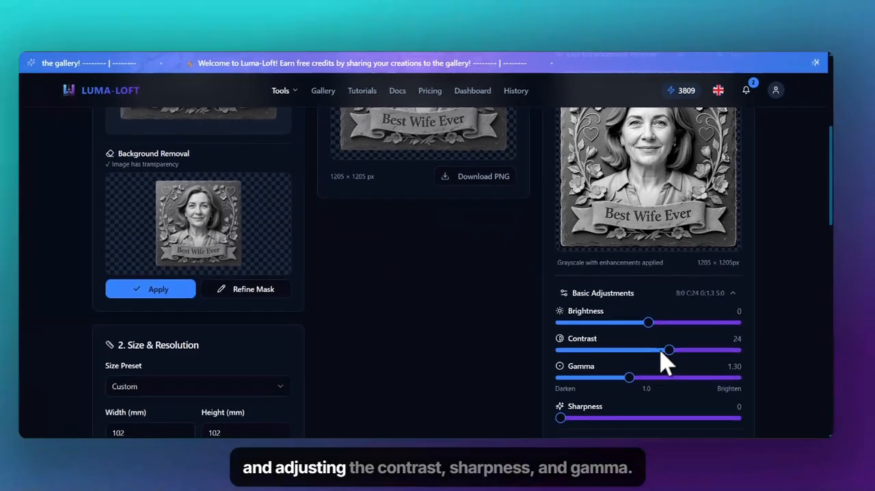
left_click_drag(660, 354, 696, 356)
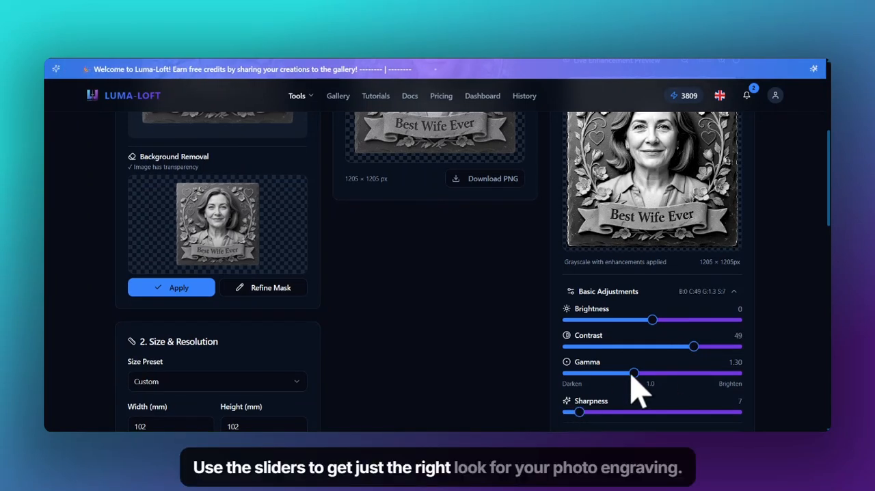
left_click_drag(625, 377, 623, 376)
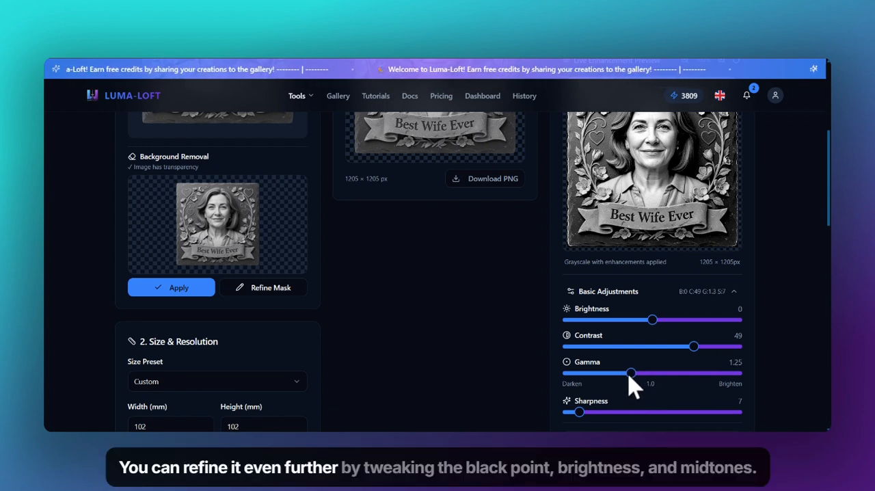
scroll(649, 362, "up", 1)
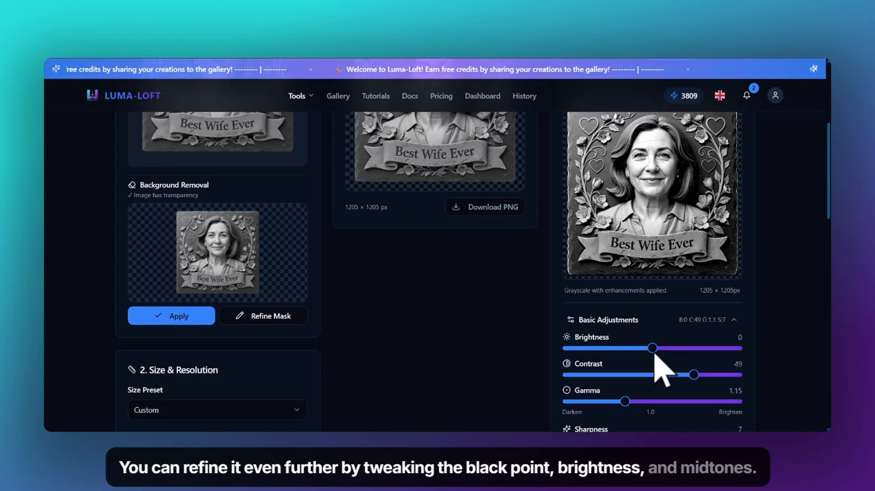
Set the Levels black point to 9 and the midtones to 0.79.
scroll(588, 371, "down", 2)
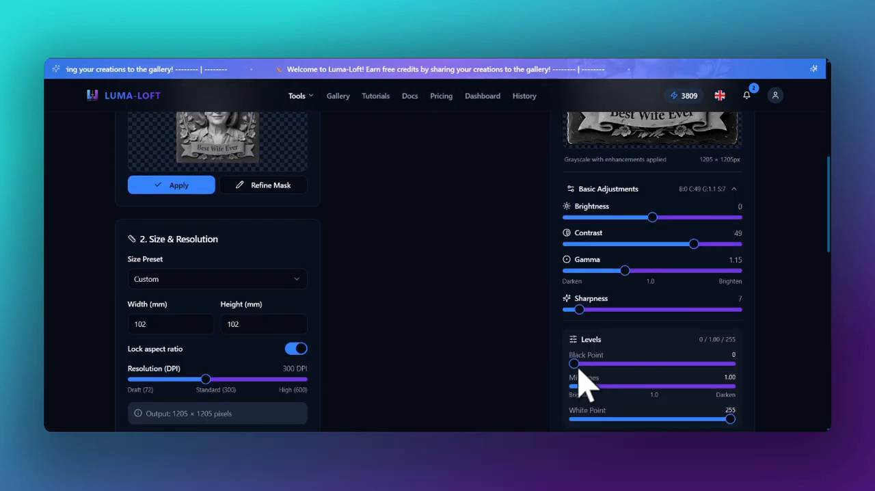
scroll(580, 386, "up", 1)
left_click_drag(573, 415, 576, 414)
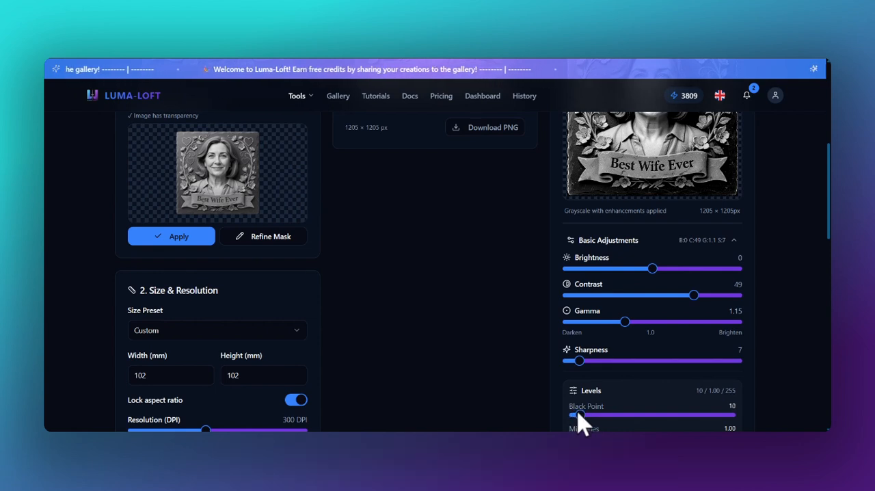
scroll(588, 414, "up", 2)
scroll(588, 420, "down", 2)
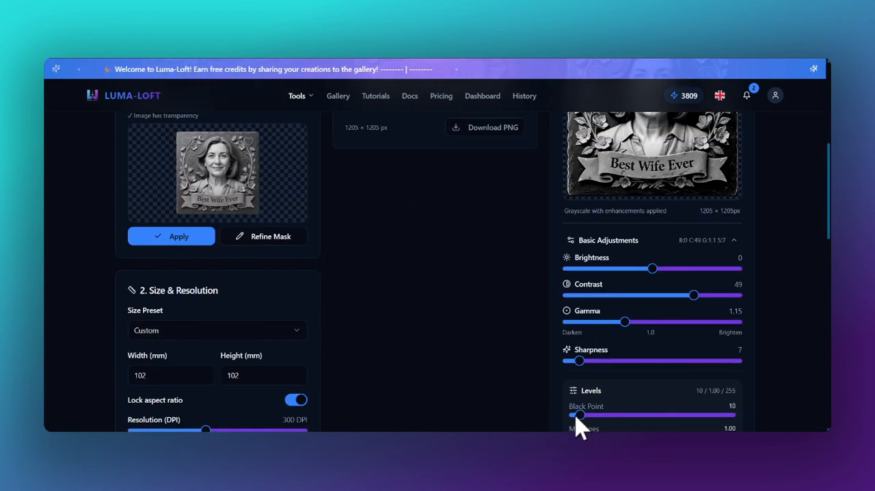
scroll(626, 395, "down", 2)
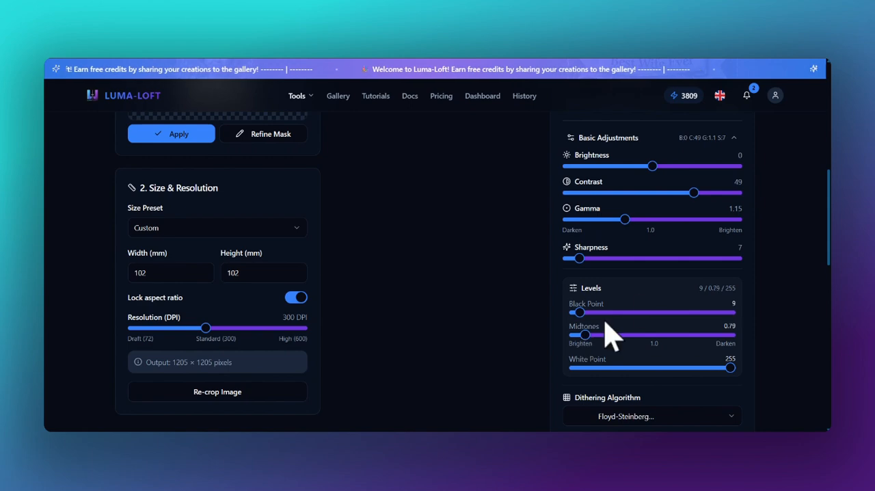
Set the Levels midtones to 1.16 and the black point to 8.
scroll(710, 248, "up", 4)
key("ctrl+minus")
scroll(660, 311, "down", 2)
scroll(656, 316, "up", 1)
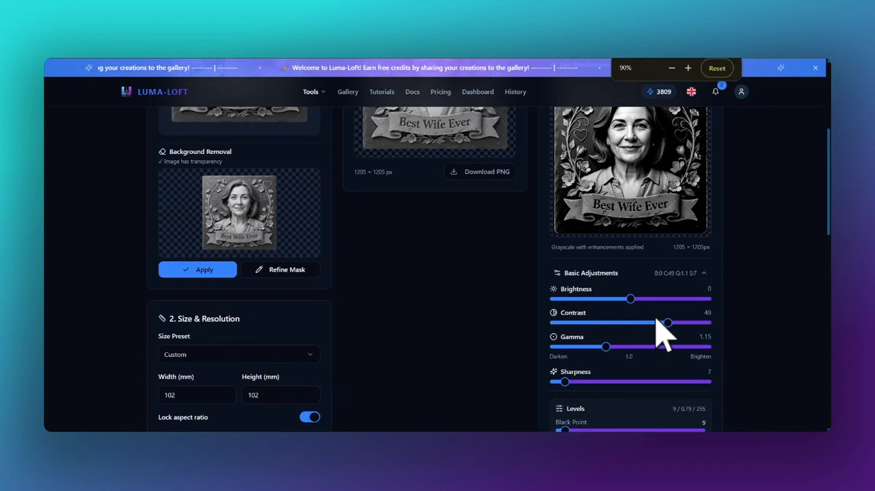
scroll(649, 321, "down", 2)
left_click_drag(571, 349, 576, 348)
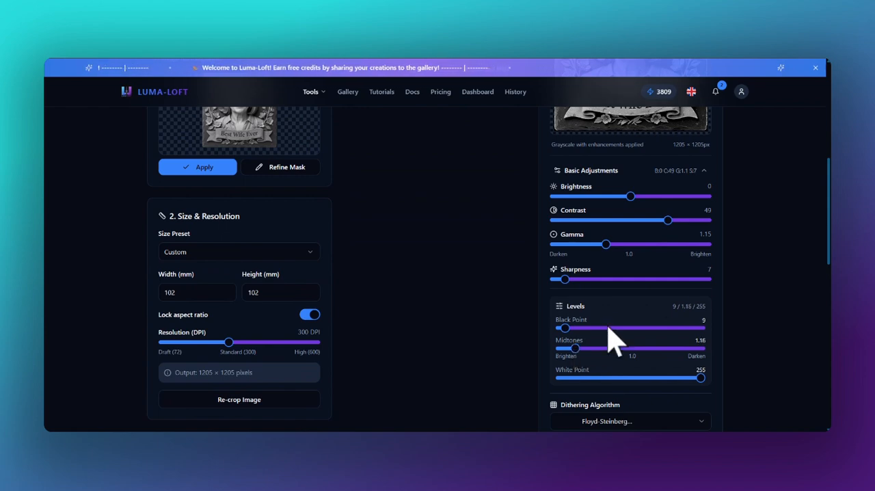
scroll(698, 285, "up", 3)
scroll(632, 350, "down", 3)
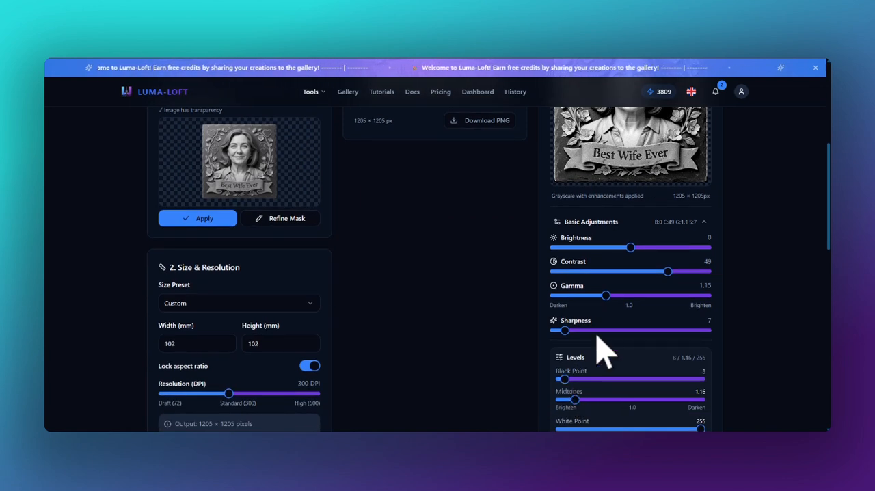
Change the dithering algorithm to Grayscale for continuous tones without a dithering pattern.
scroll(605, 352, "up", 3)
scroll(639, 246, "down", 8)
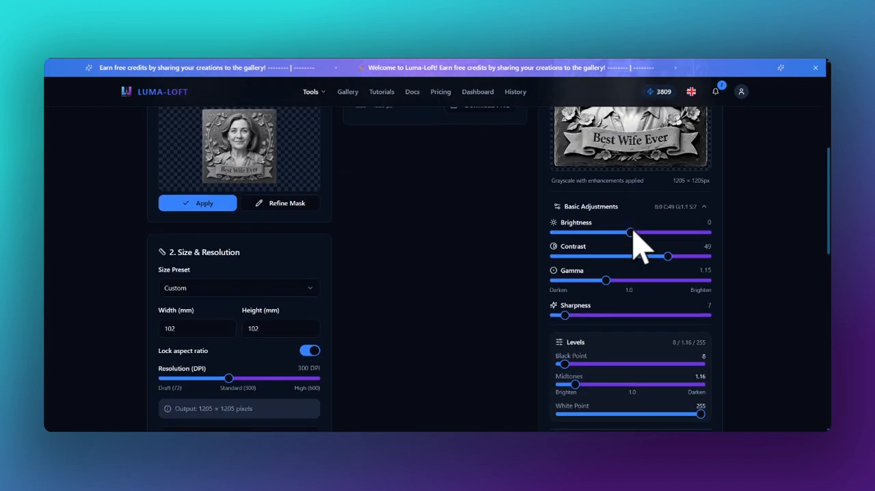
left_click(686, 208)
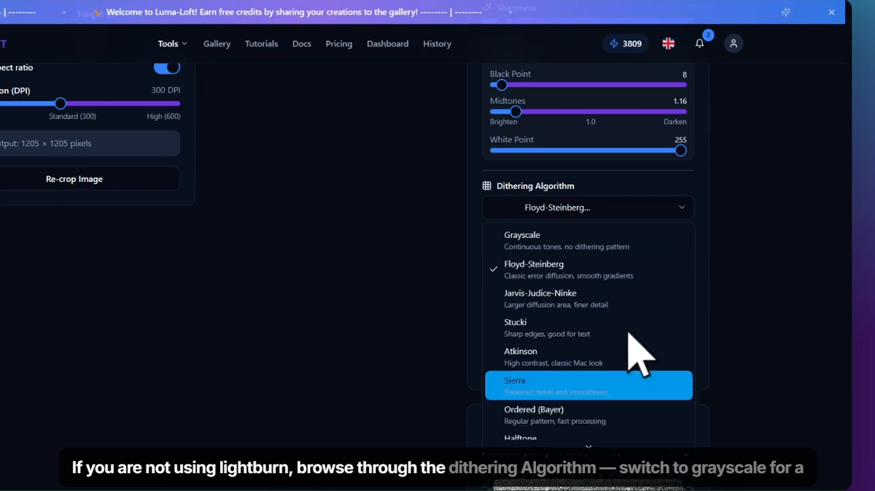
left_click(661, 256)
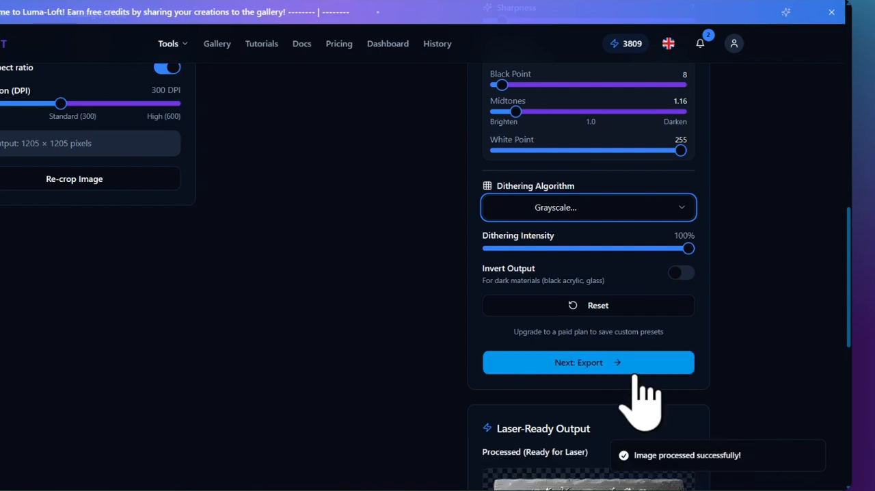
Check the export settings, return to the dithering settings and turn Invert Output back on.
left_click(609, 357)
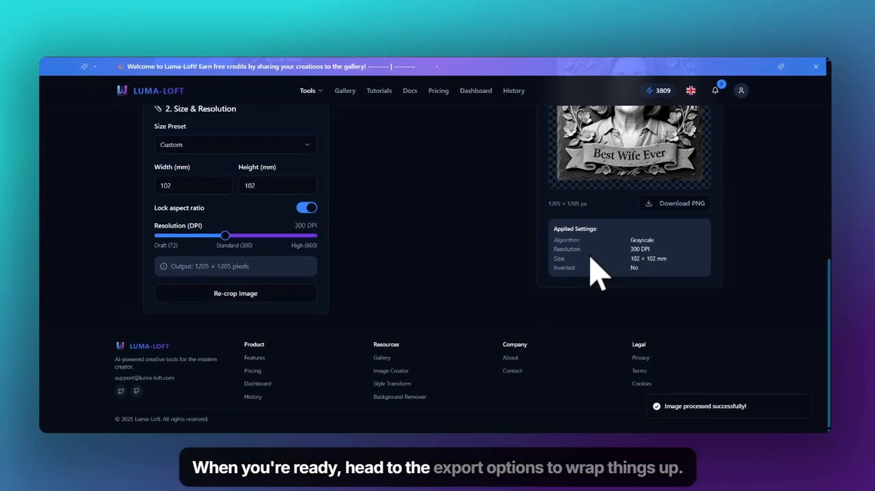
scroll(591, 255, "up", 10)
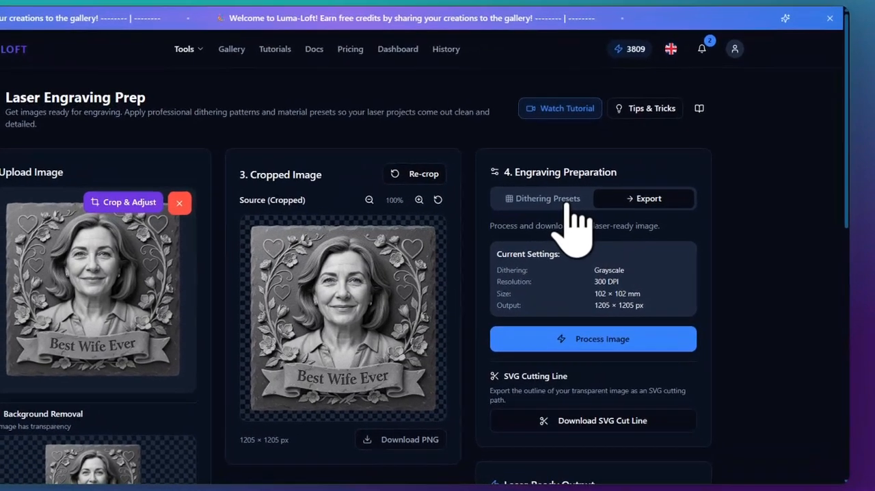
left_click(600, 209)
scroll(587, 259, "down", 10)
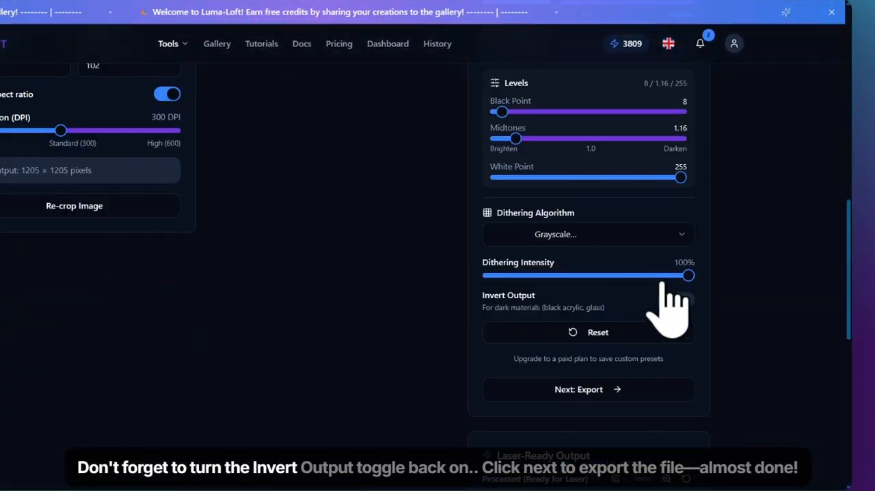
left_click(681, 298)
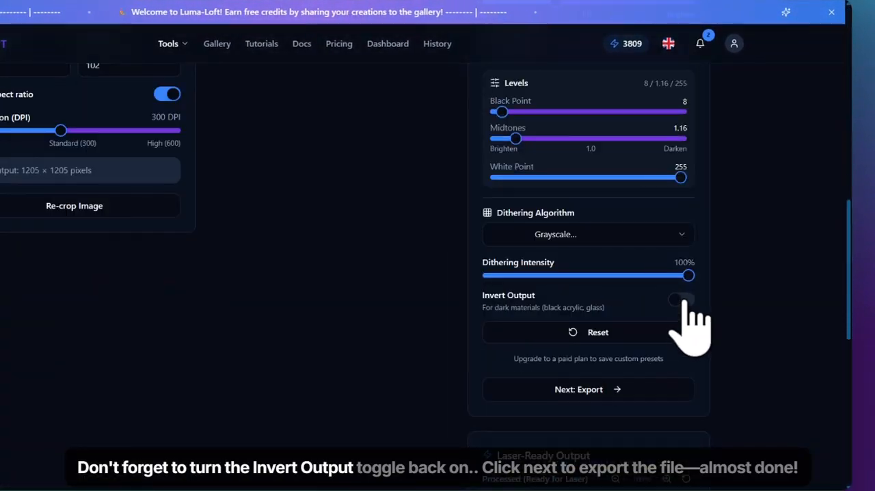
Process the image with the current export settings and download the laser-ready output as a PNG.
left_click(642, 390)
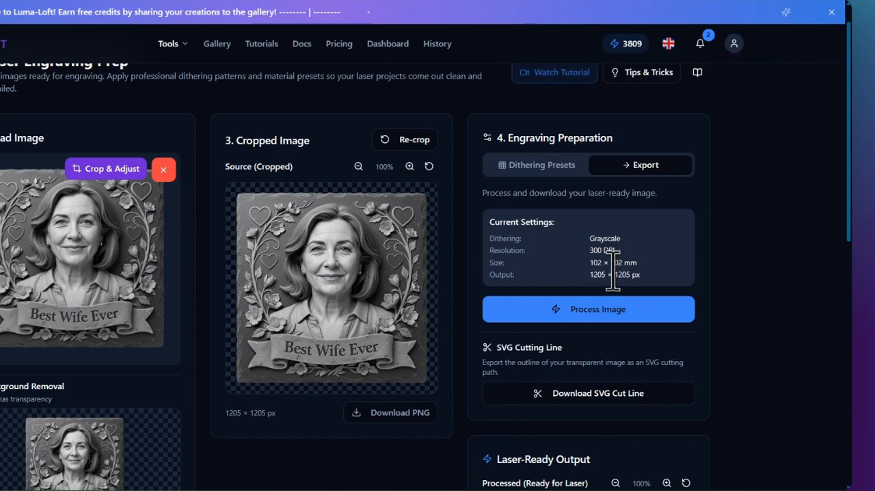
scroll(613, 270, "down", 1)
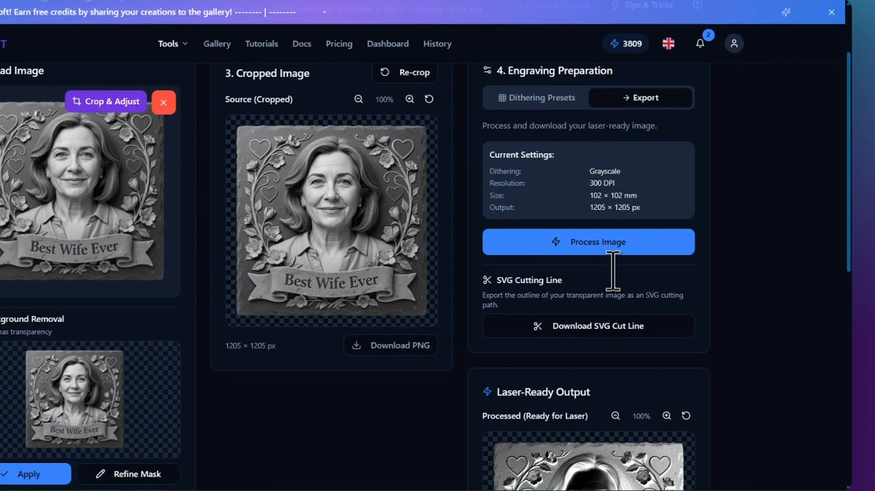
left_click(651, 244)
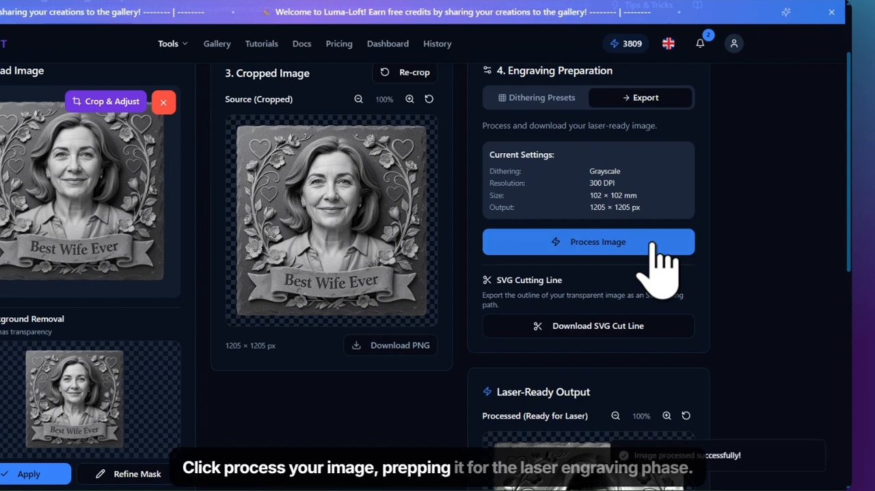
scroll(656, 266, "down", 5)
scroll(658, 244, "down", 1)
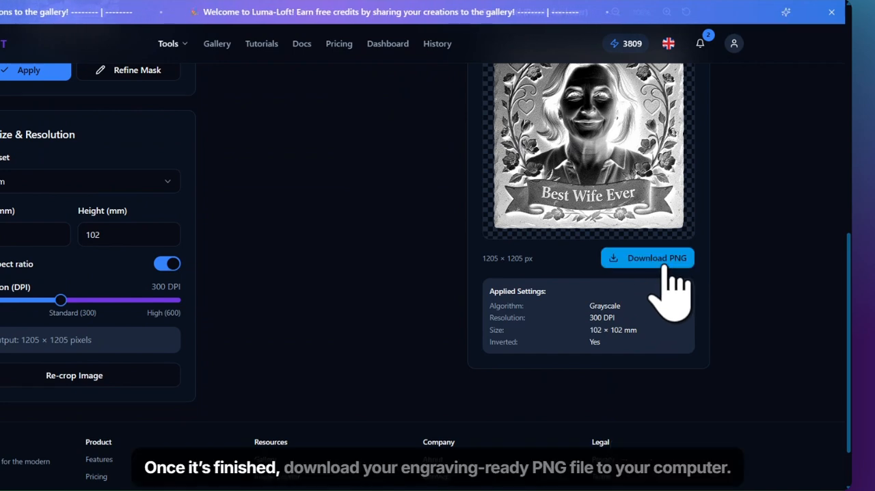
left_click(664, 267)
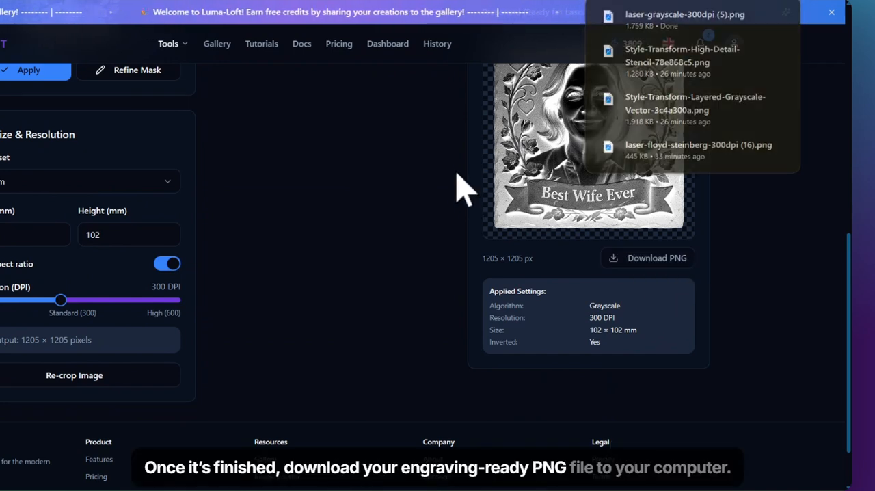
Review the dithering preset, adjustment, levels and resolution settings used for the engraving.
scroll(474, 221, "up", 6)
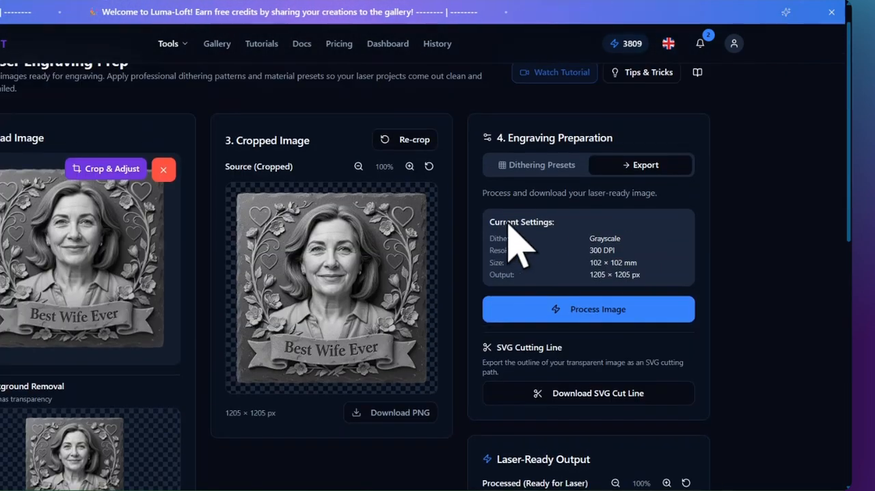
left_click(569, 169)
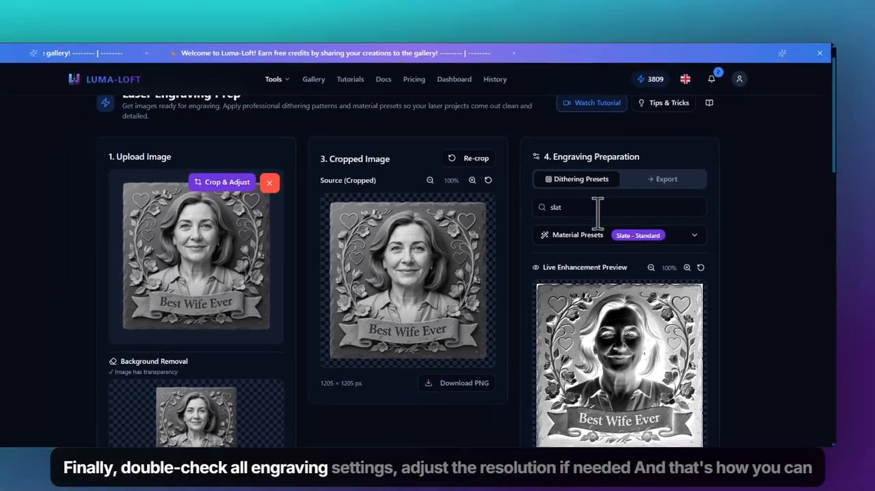
scroll(597, 211, "down", 6)
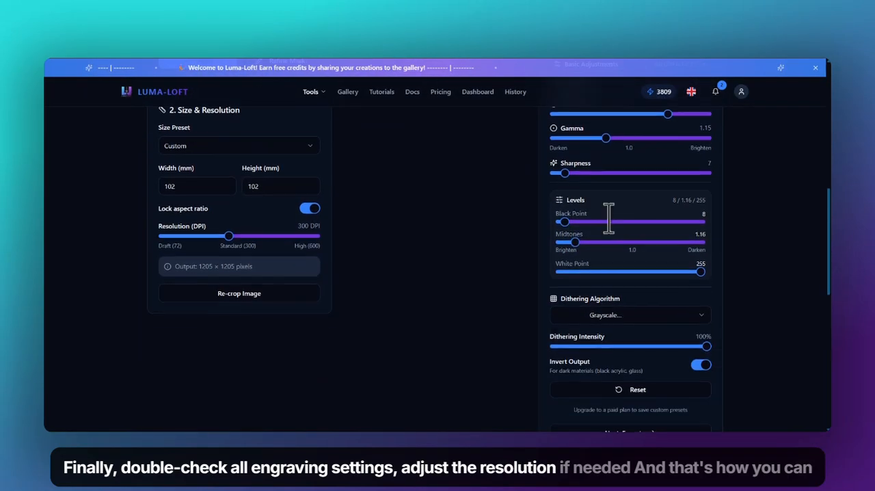